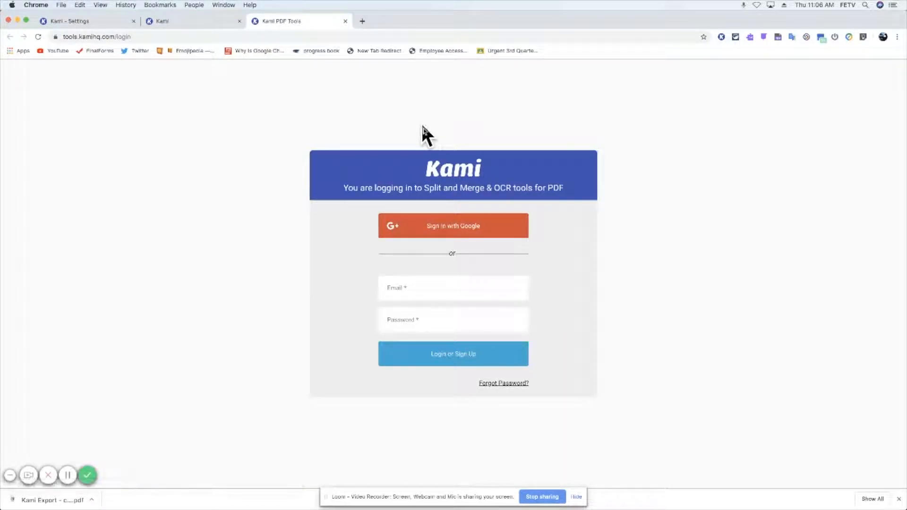
- Sign in to the Kami PDF tools with the first listed Google account and hide the screen-sharing notice
{"action": "left_click", "coordinate": [460, 227]}
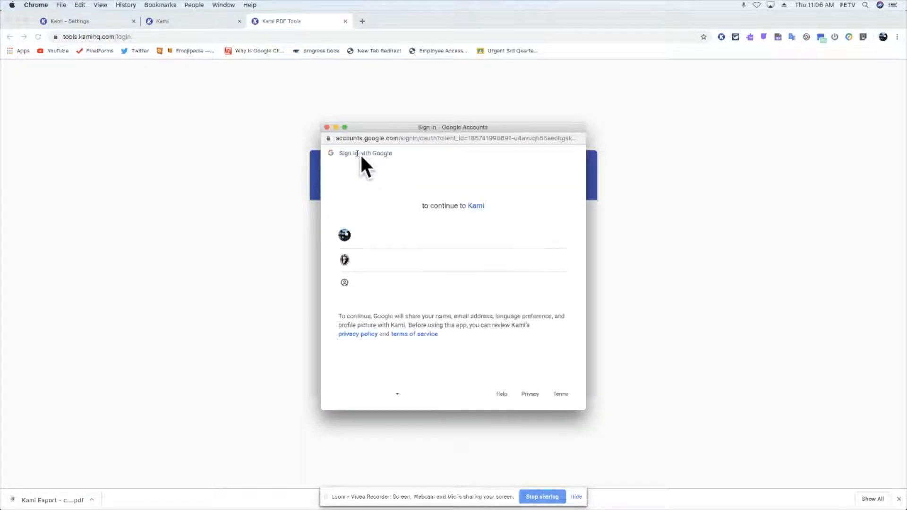
{"action": "left_click", "coordinate": [384, 237]}
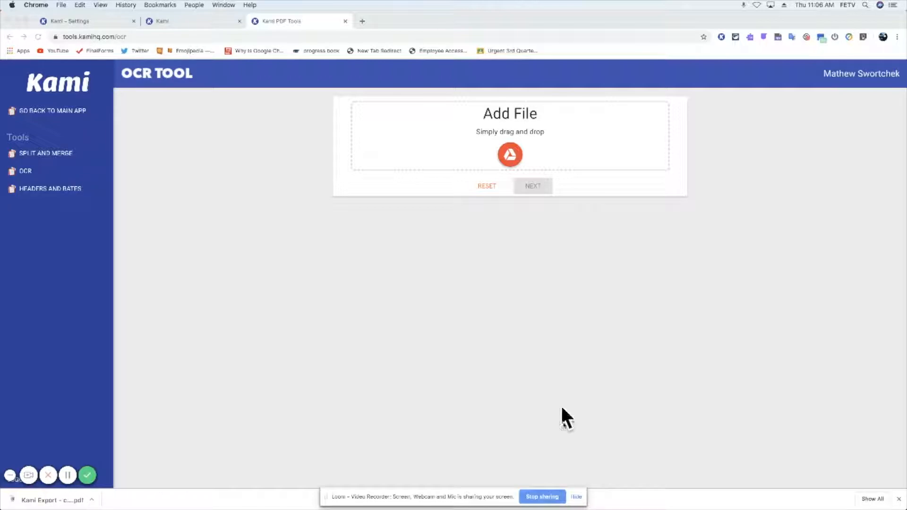
{"action": "left_click", "coordinate": [577, 498]}
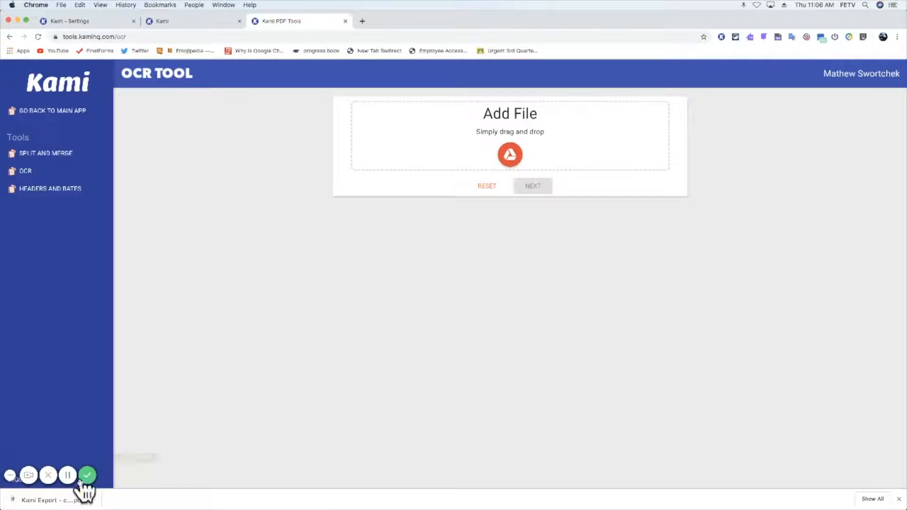
- Run OCR on the downloaded Kami Export constitution PDF and export the processed file to Google Drive
{"action": "left_click_drag", "start_coordinate": [69, 505], "coordinate": [523, 140]}
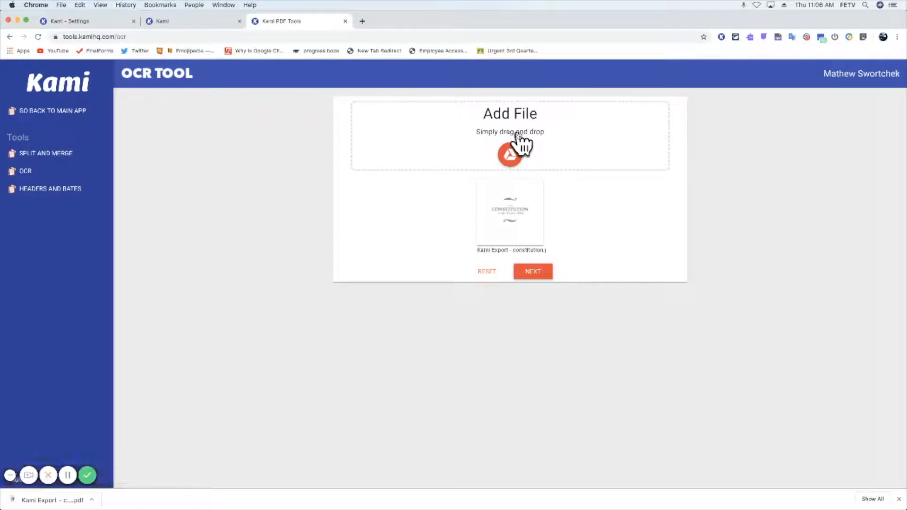
{"action": "left_click", "coordinate": [538, 271]}
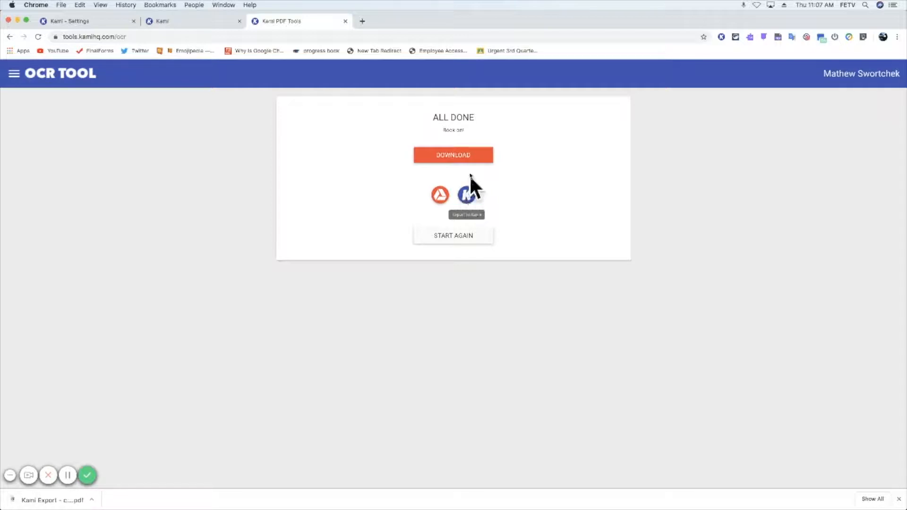
{"action": "left_click", "coordinate": [440, 195]}
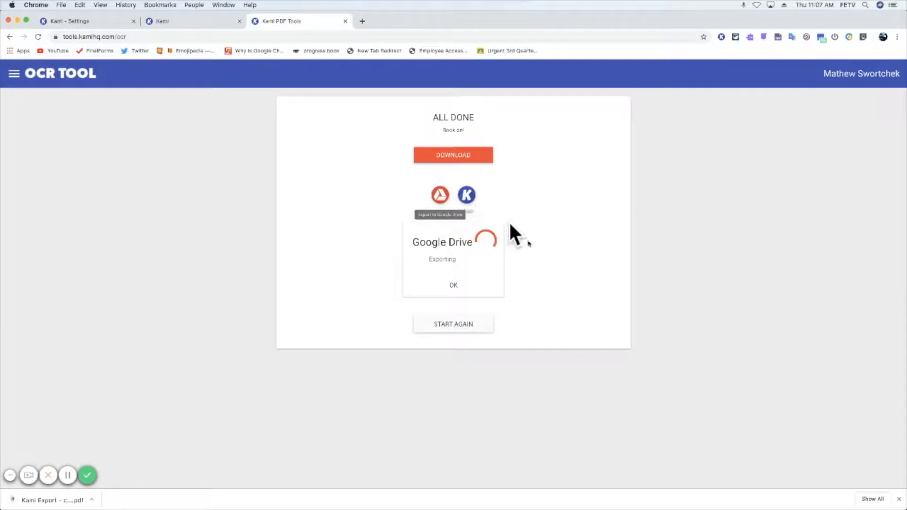
{"action": "left_click", "coordinate": [465, 287]}
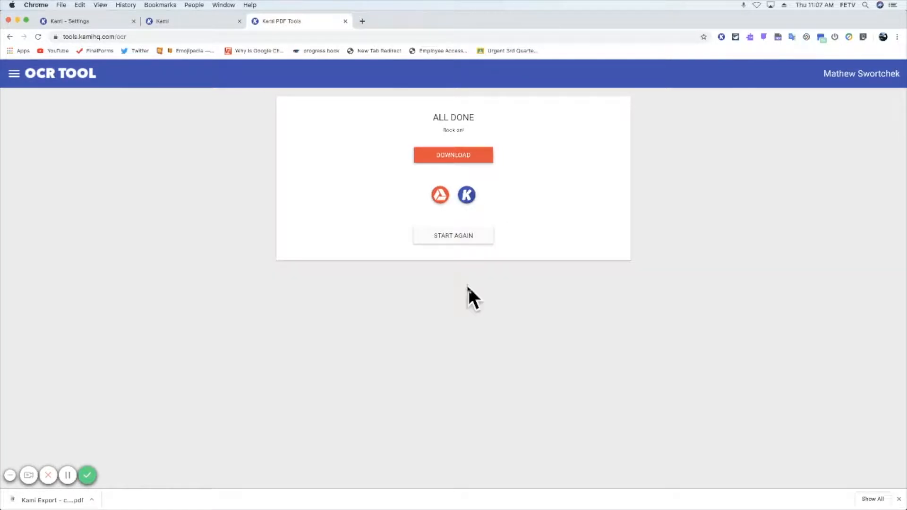
- Switch to Google Drive and rename the newest Kami Export PDF as ConstitutionOCR.pdf
{"action": "left_click", "coordinate": [10, 50]}
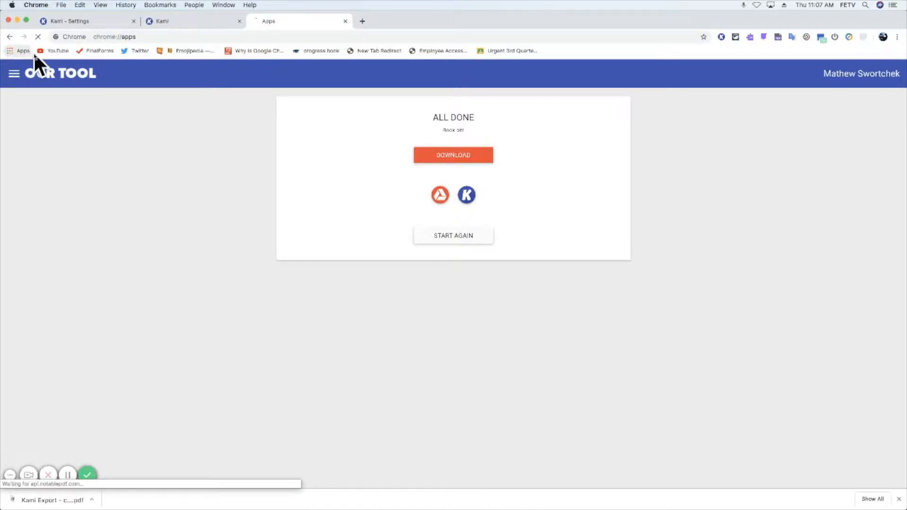
{"action": "left_click", "coordinate": [331, 230]}
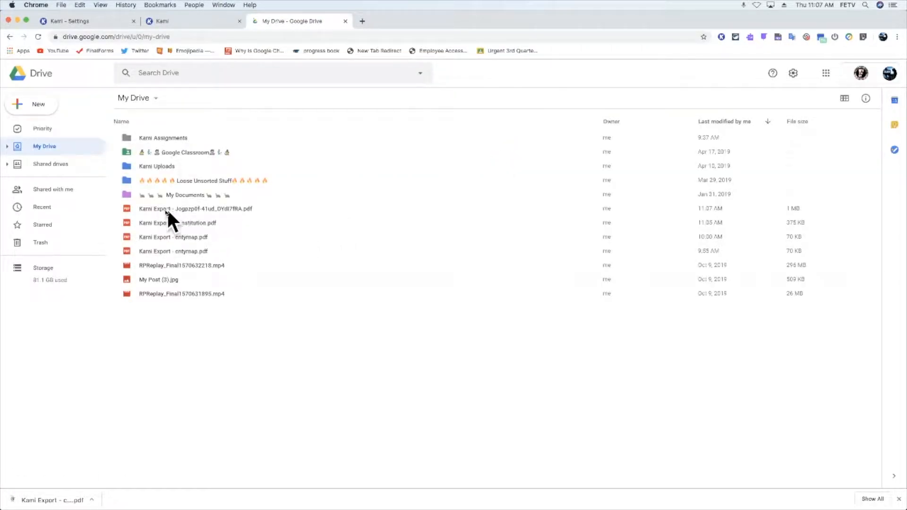
{"action": "left_click", "coordinate": [216, 209]}
{"action": "right_click", "coordinate": [217, 210]}
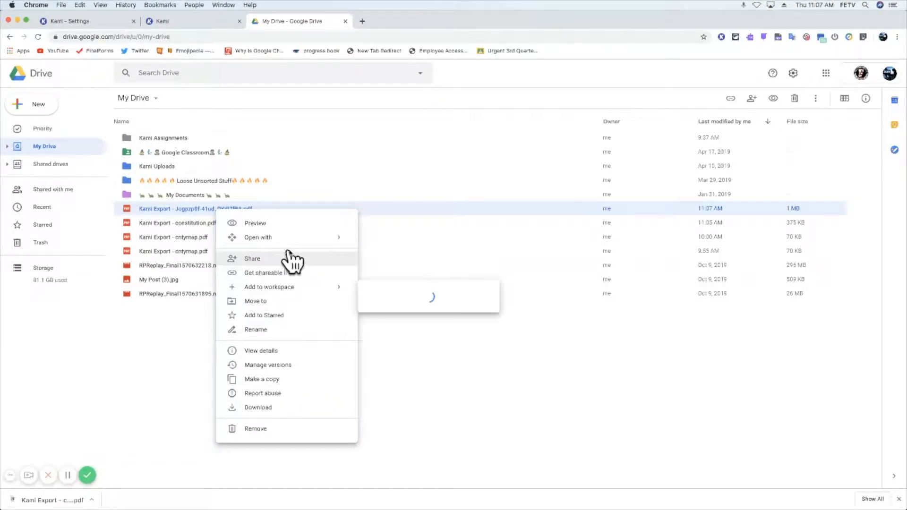
{"action": "left_click", "coordinate": [287, 330]}
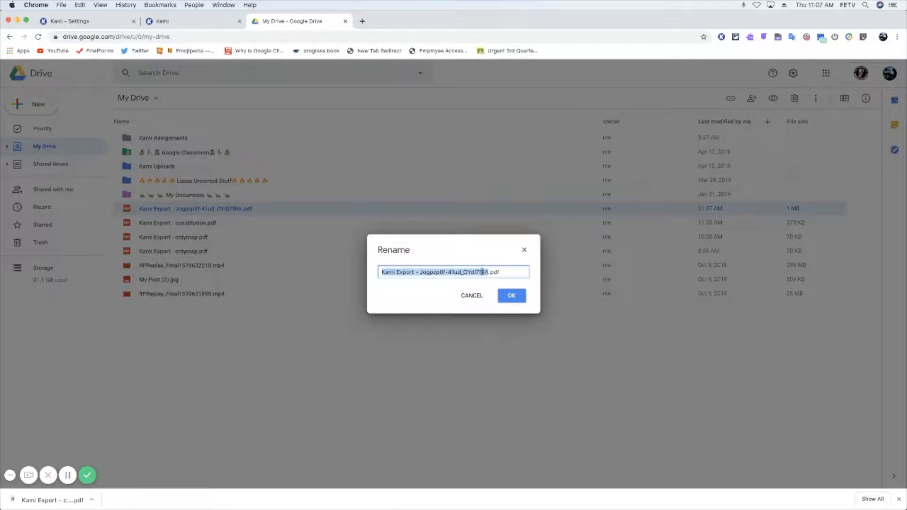
{"action": "type", "text": "Constitution0"}
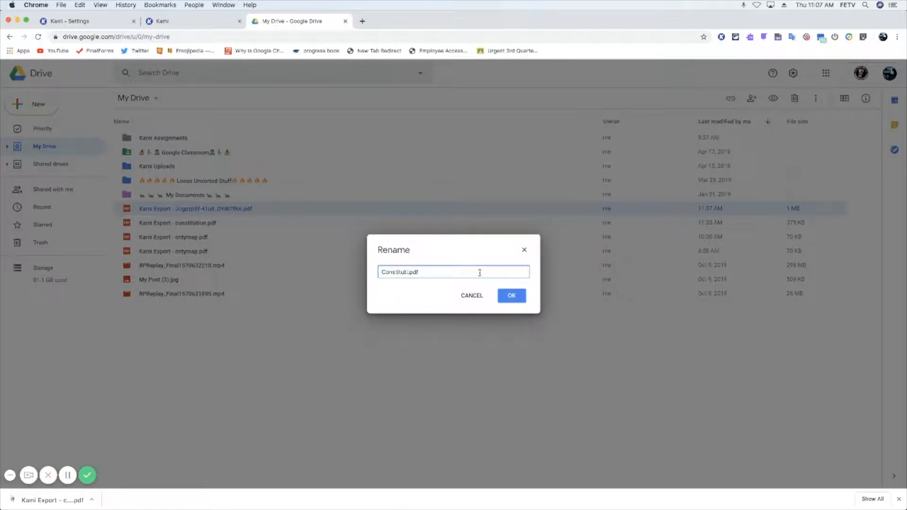
{"action": "type", "text": "CR"}
{"action": "left_click", "coordinate": [513, 297]}
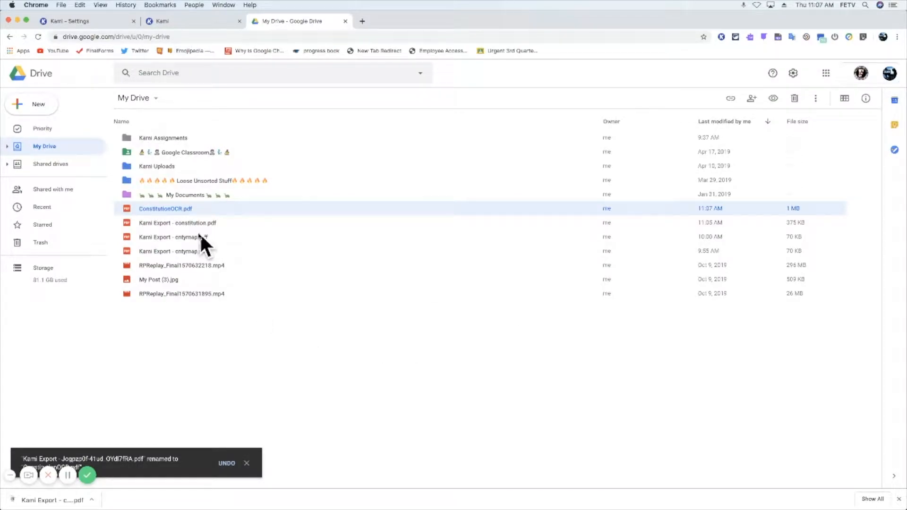
- Open ConstitutionOCR.pdf from My Drive with Annotate with Kami
{"action": "right_click", "coordinate": [184, 211]}
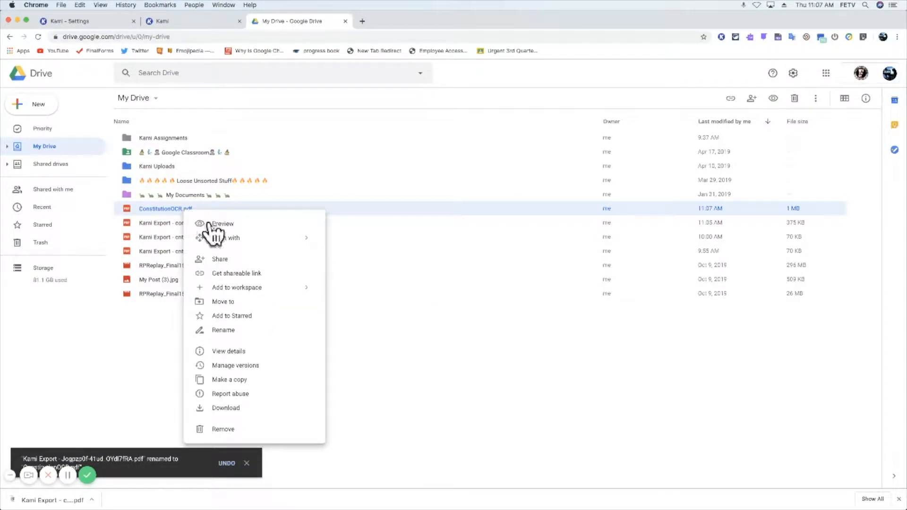
{"action": "mouse_move", "coordinate": [215, 240]}
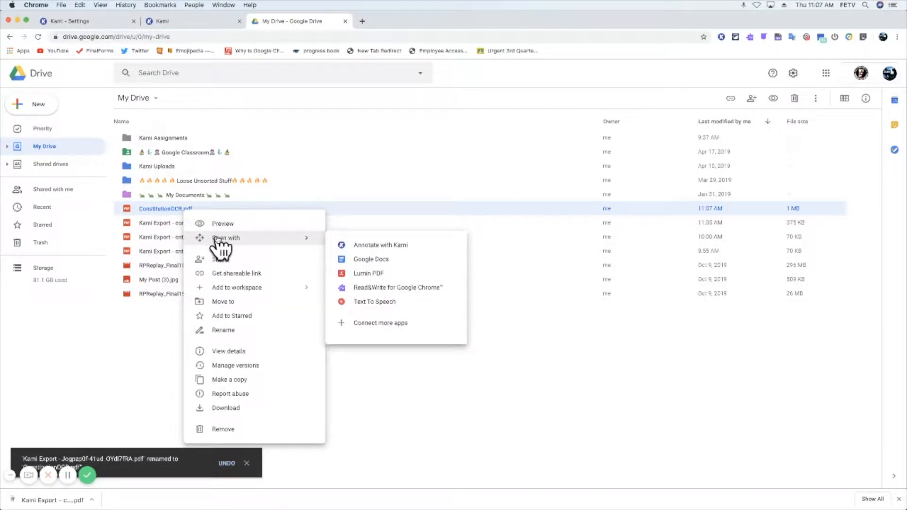
{"action": "left_click", "coordinate": [350, 245]}
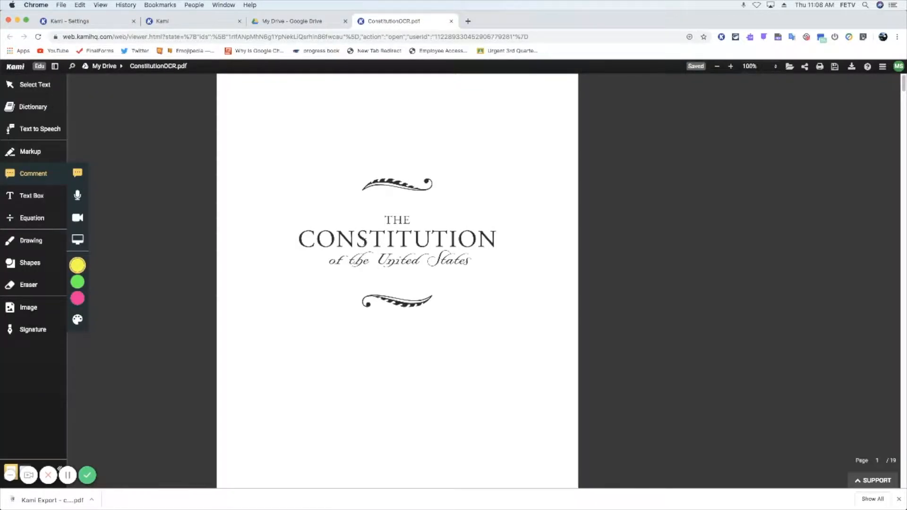
- Have Text to Speech read the Section 2 passage of Article I aloud, and stop the playback
{"action": "scroll", "coordinate": [365, 240], "scroll_direction": "down", "scroll_amount": 10}
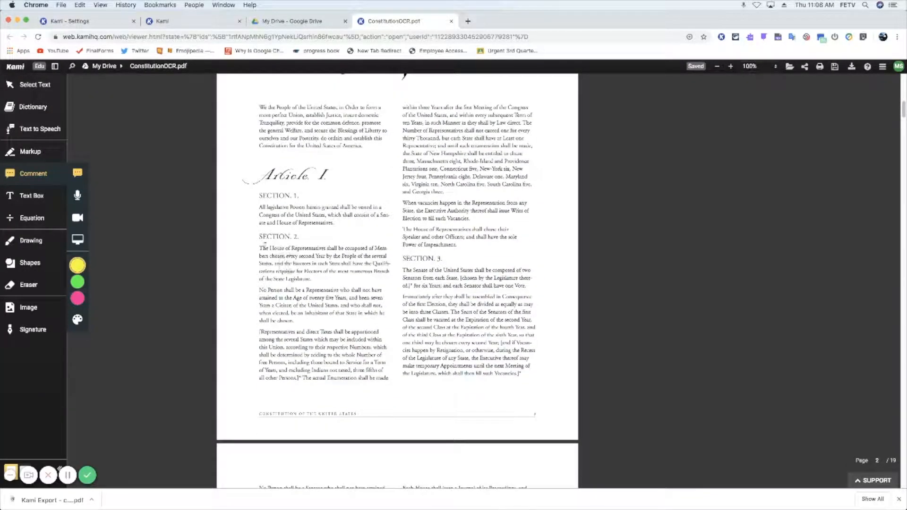
{"action": "left_click", "coordinate": [309, 263]}
{"action": "scroll", "coordinate": [310, 260], "scroll_direction": "down", "scroll_amount": 3}
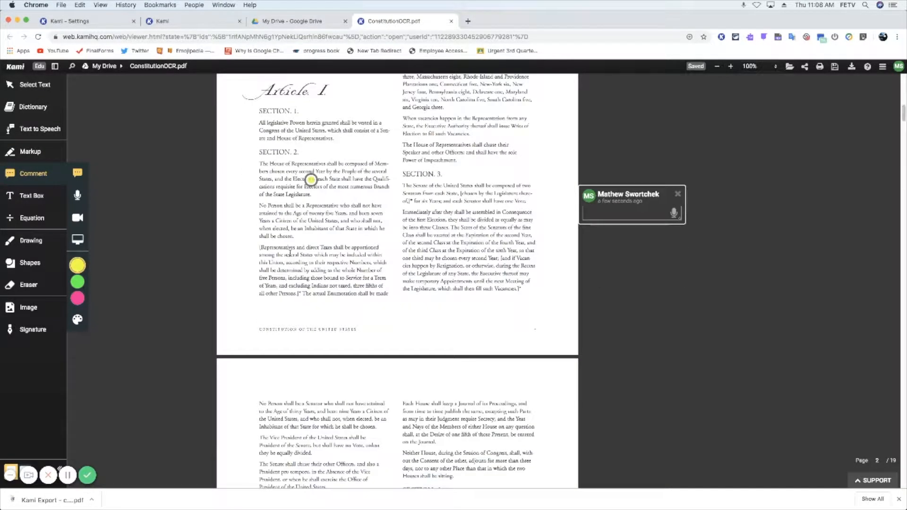
{"action": "left_click", "coordinate": [41, 129]}
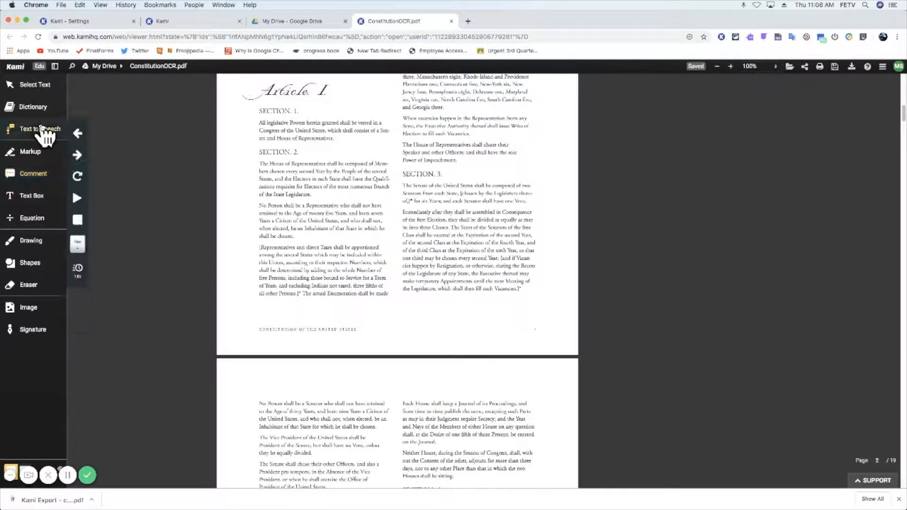
{"action": "left_click_drag", "start_coordinate": [258, 163], "coordinate": [283, 171]}
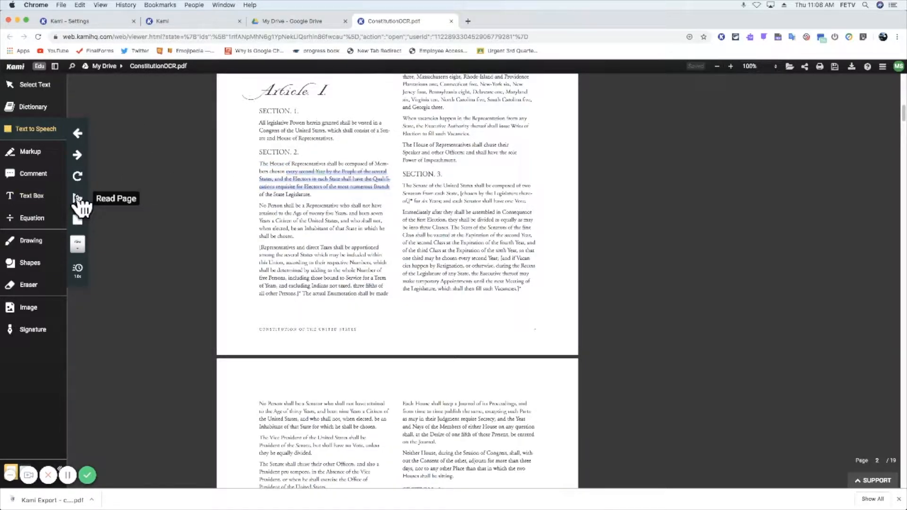
{"action": "left_click", "coordinate": [78, 199]}
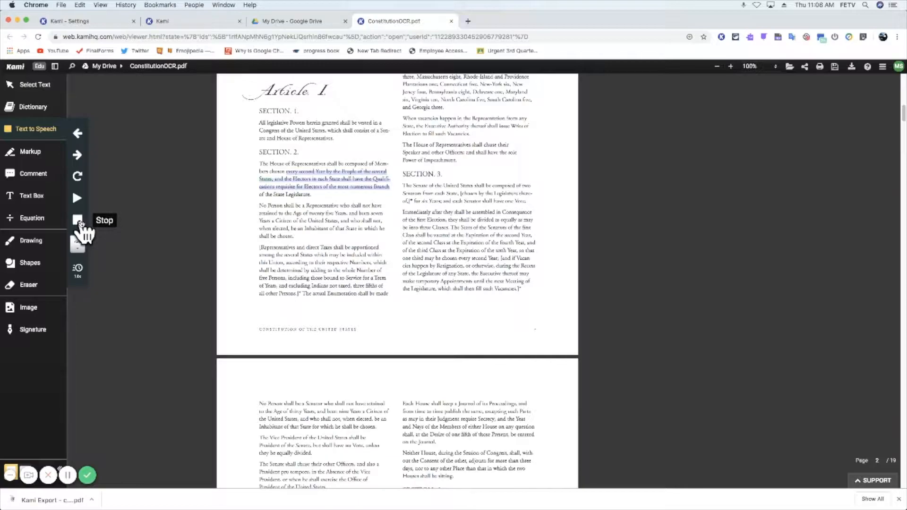
{"action": "left_click", "coordinate": [79, 222]}
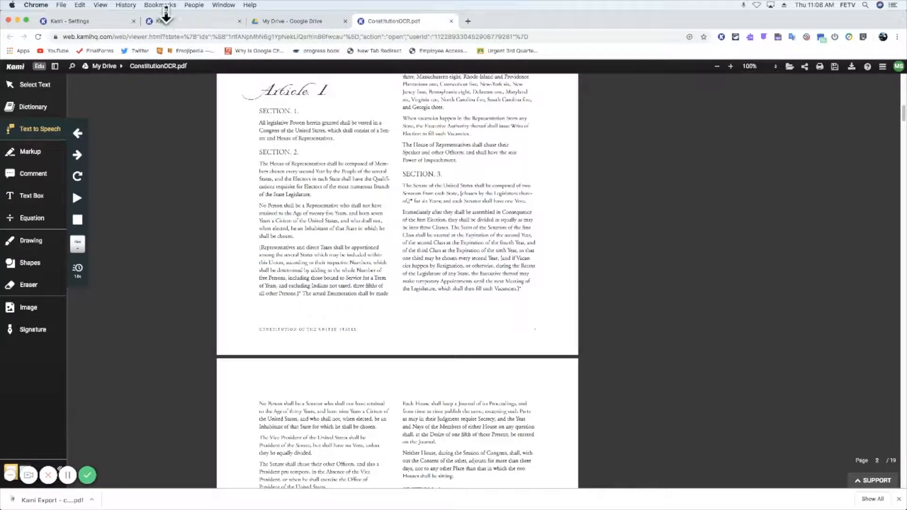
- Open Kami's Split & Merge tool and load ConstitutionOCR.pdf from Google Drive into it
{"action": "left_click", "coordinate": [173, 22]}
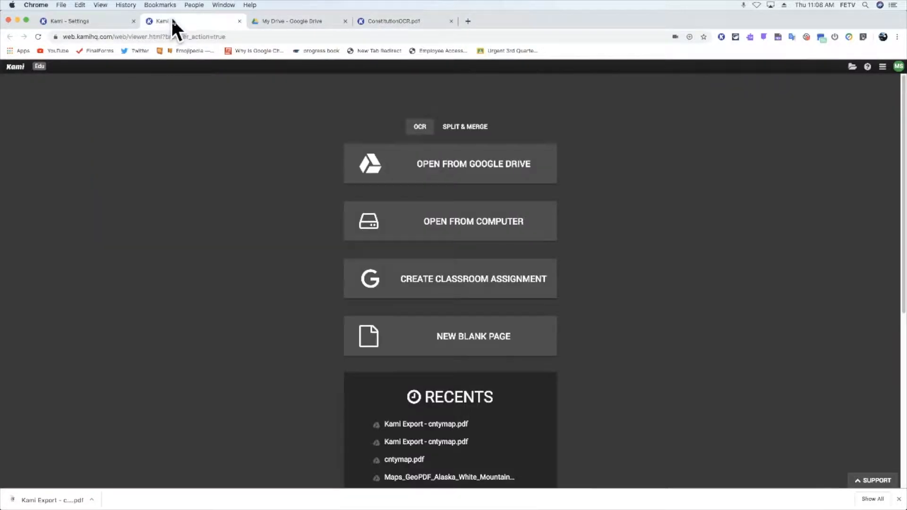
{"action": "left_click", "coordinate": [461, 132]}
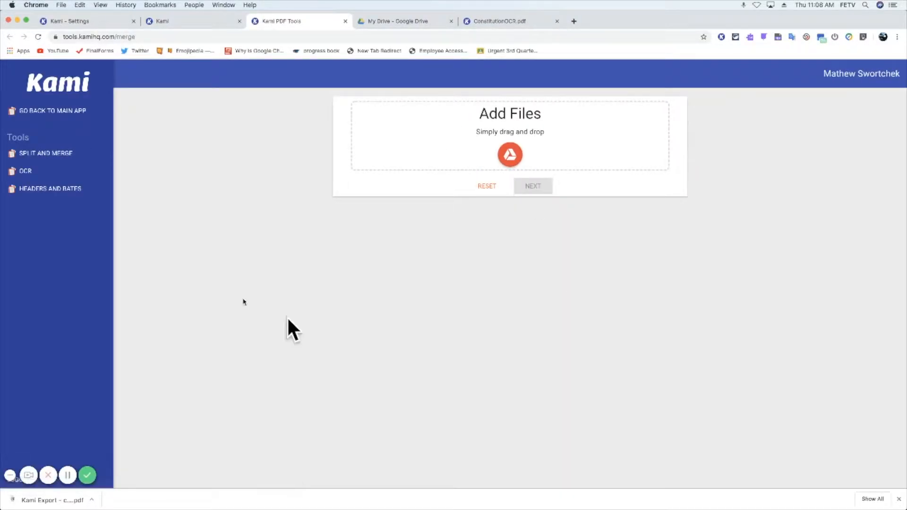
{"action": "left_click", "coordinate": [510, 155]}
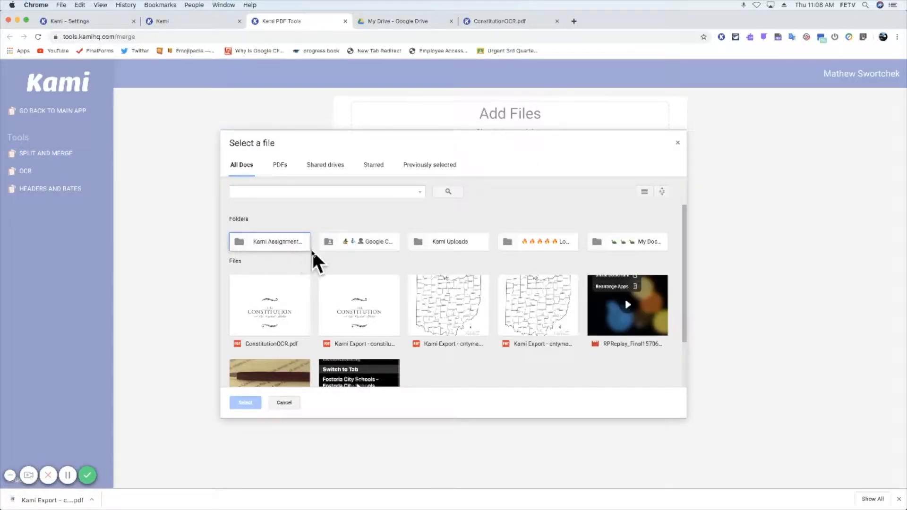
{"action": "left_click", "coordinate": [289, 291]}
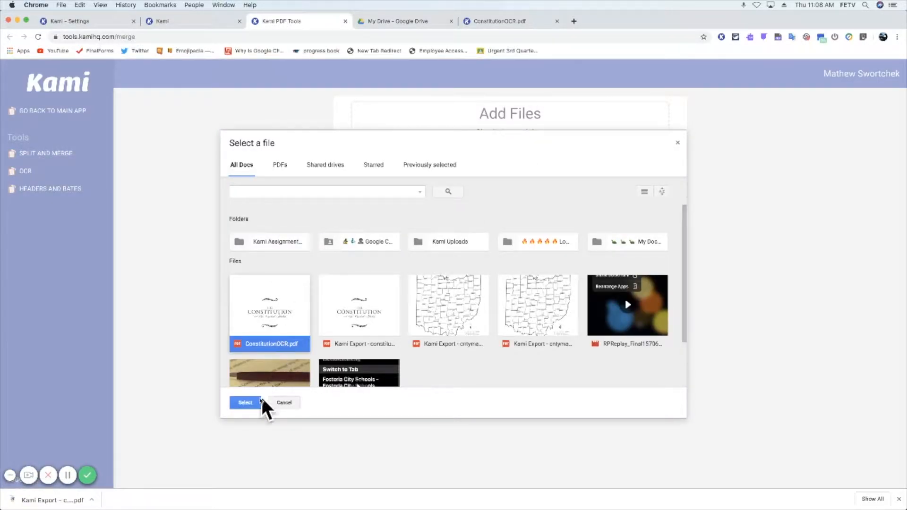
{"action": "left_click", "coordinate": [246, 402]}
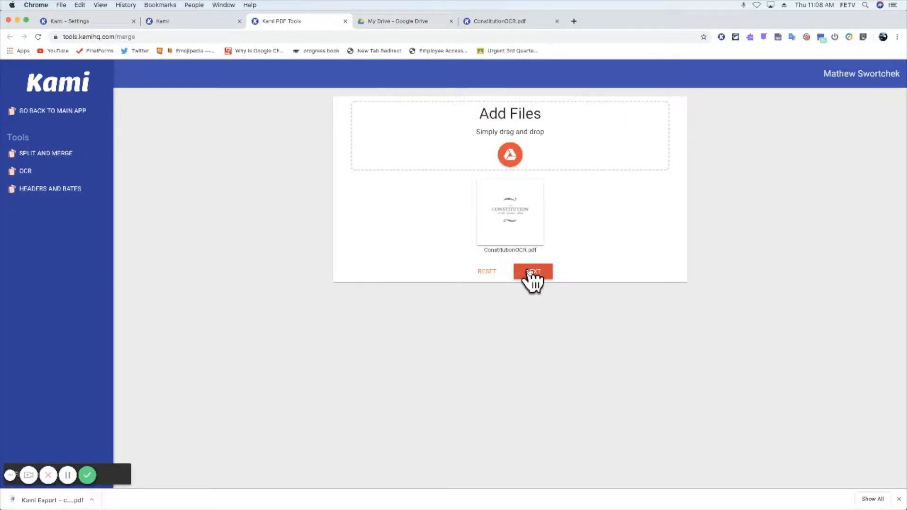
{"action": "left_click", "coordinate": [532, 271]}
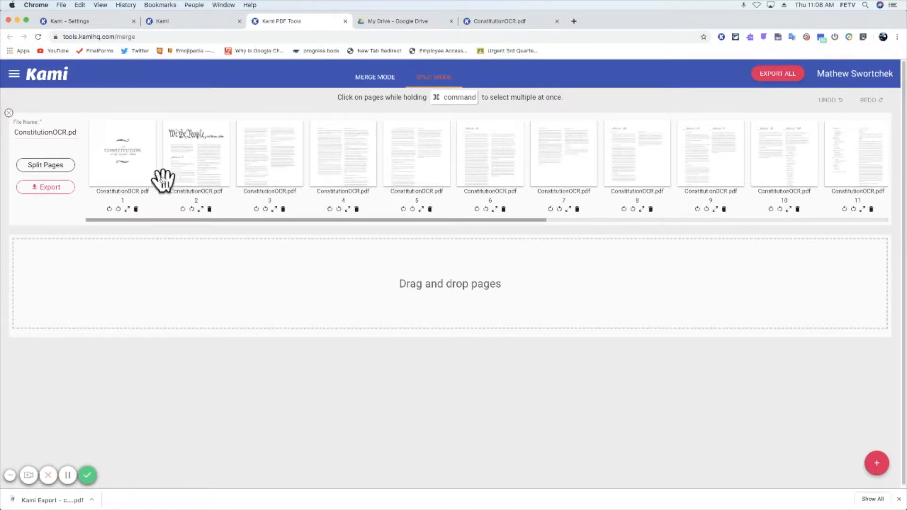
- Split pages 1 and 2 of ConstitutionOCR.pdf into one new file and pages 3 and 4 into another
{"action": "left_click_drag", "start_coordinate": [126, 166], "coordinate": [97, 274]}
{"action": "left_click_drag", "start_coordinate": [127, 163], "coordinate": [192, 293]}
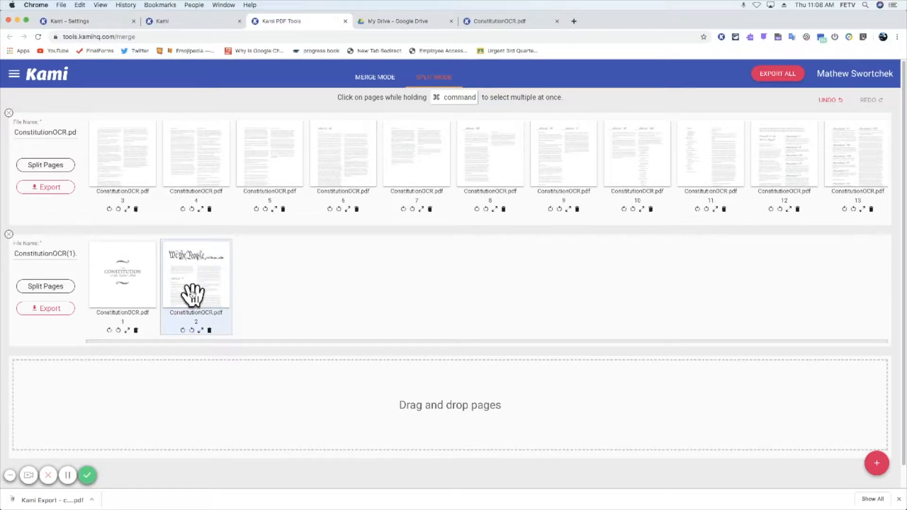
{"action": "left_click_drag", "start_coordinate": [136, 188], "coordinate": [115, 409]}
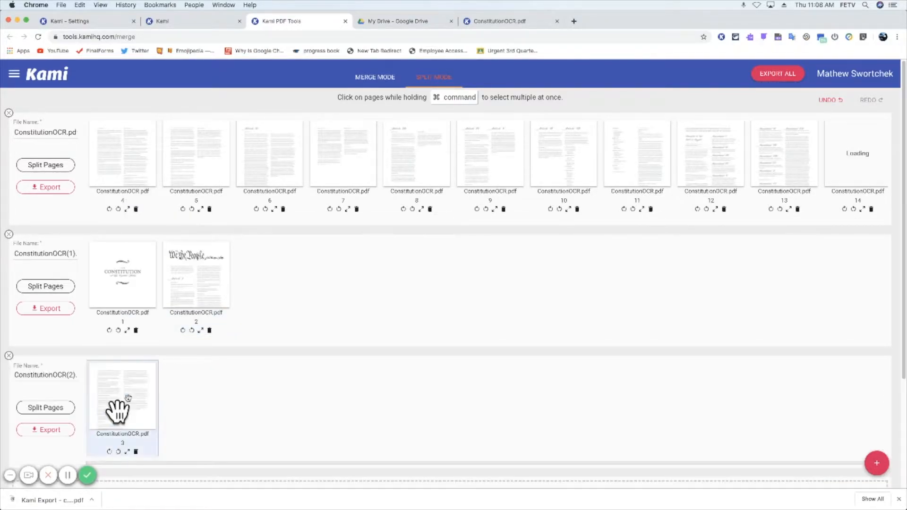
{"action": "left_click_drag", "start_coordinate": [150, 160], "coordinate": [220, 410]}
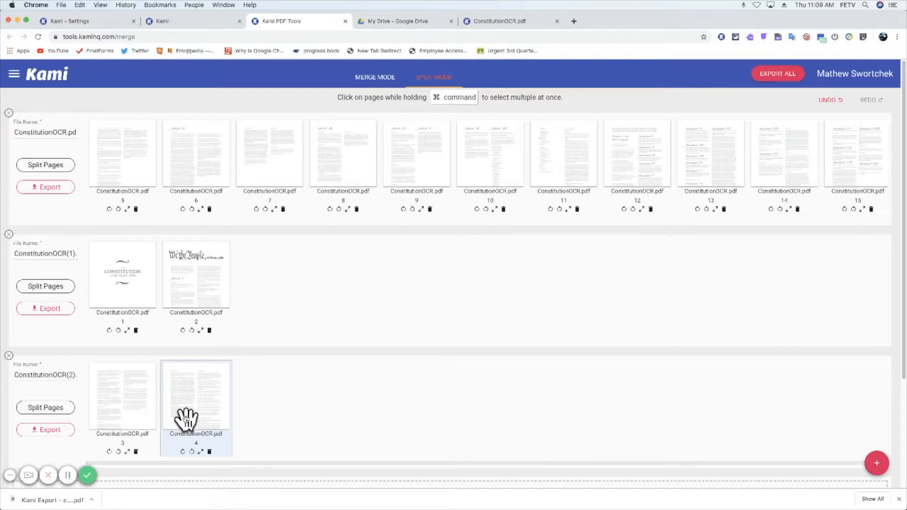
{"action": "left_click", "coordinate": [66, 310]}
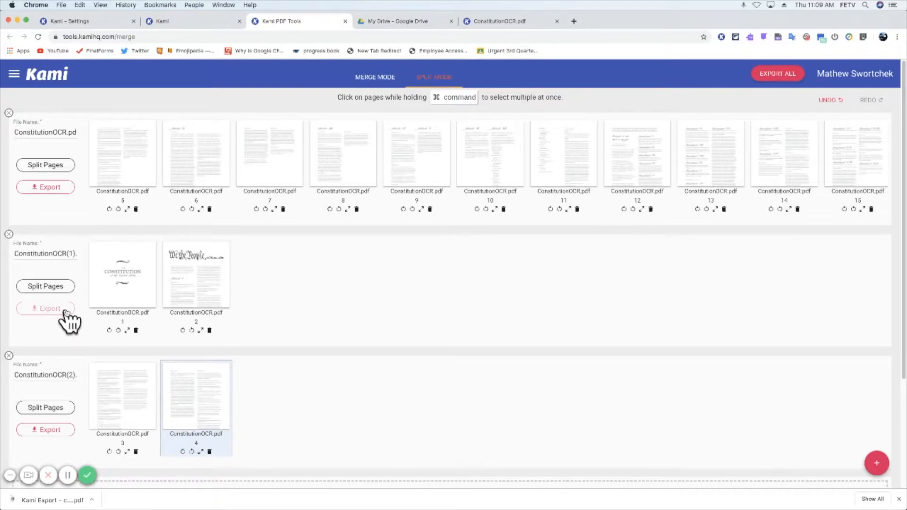
{"action": "left_click", "coordinate": [57, 186]}
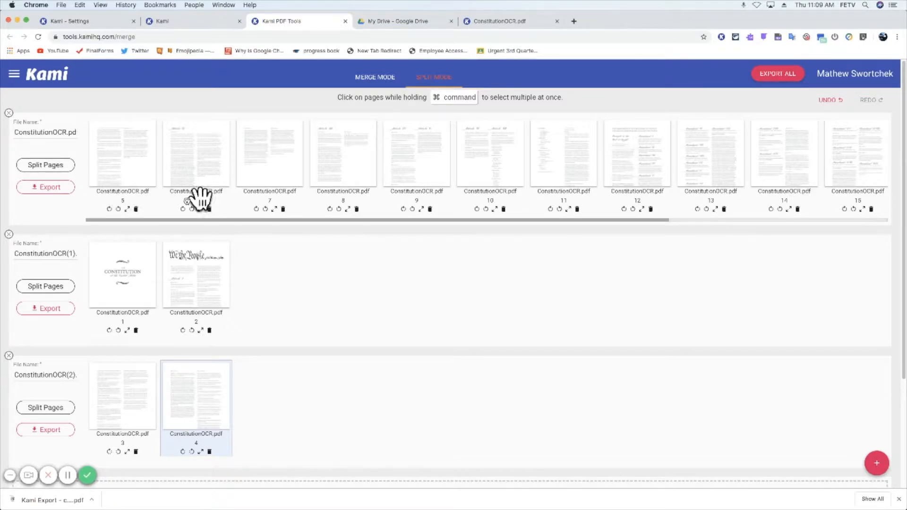
{"action": "scroll", "coordinate": [166, 284], "scroll_direction": "down", "scroll_amount": 3}
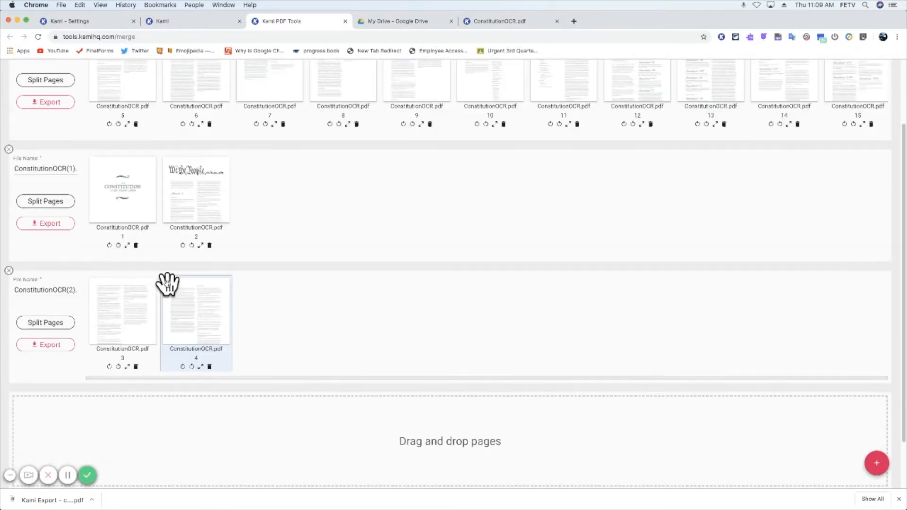
{"action": "scroll", "coordinate": [168, 287], "scroll_direction": "up", "scroll_amount": 3}
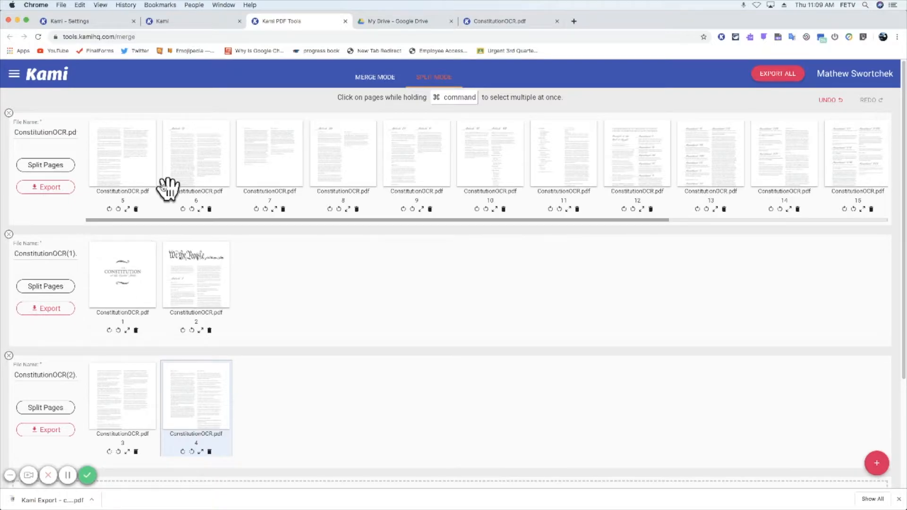
- Insert PAGE1-2 after Constitution in the name of the file holding pages 1 and 2, and Page3-4 in the name of the pages 3 and 4 file
{"action": "left_click", "coordinate": [53, 311]}
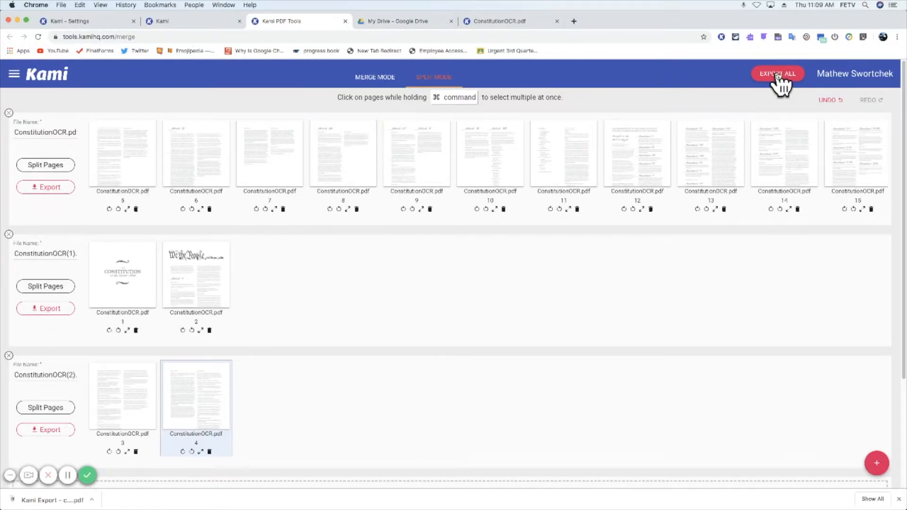
{"action": "left_click", "coordinate": [65, 255]}
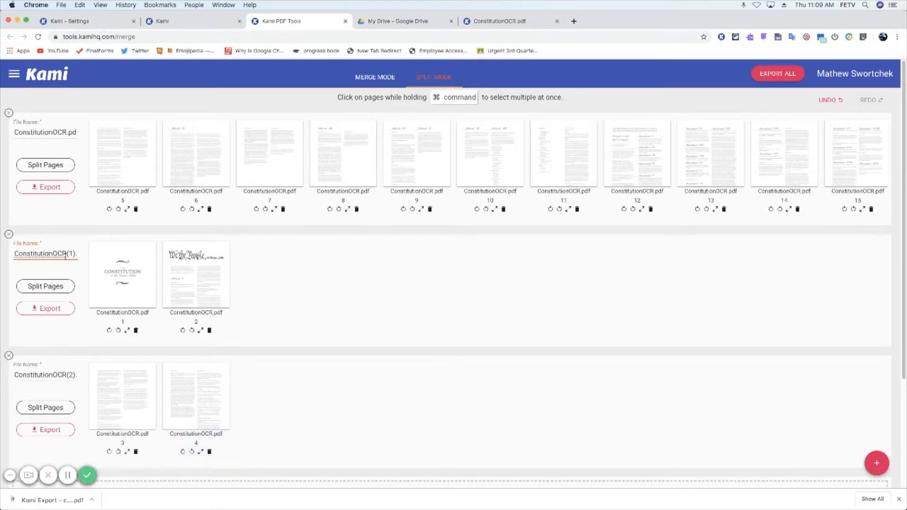
{"action": "type", "text": "PAGE1-2"}
{"action": "left_click", "coordinate": [53, 375]}
{"action": "type", "text": "Pag"}
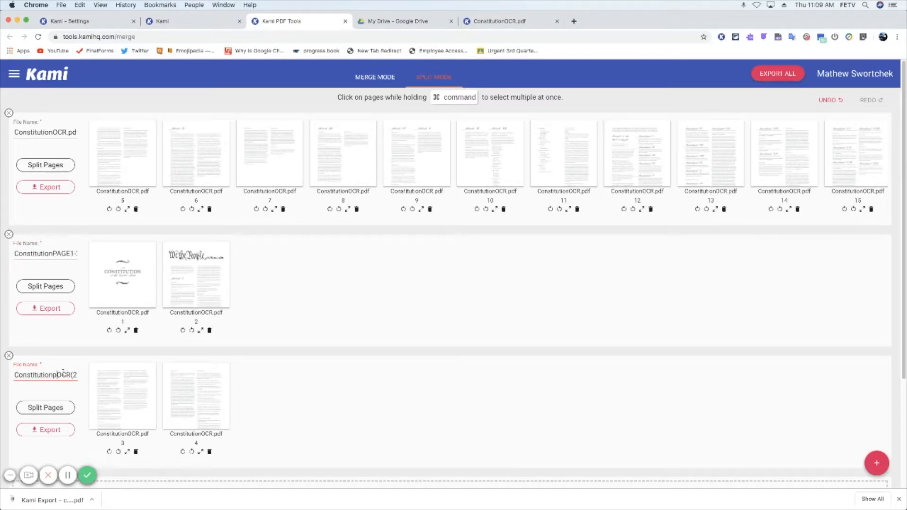
{"action": "type", "text": "e3-4"}
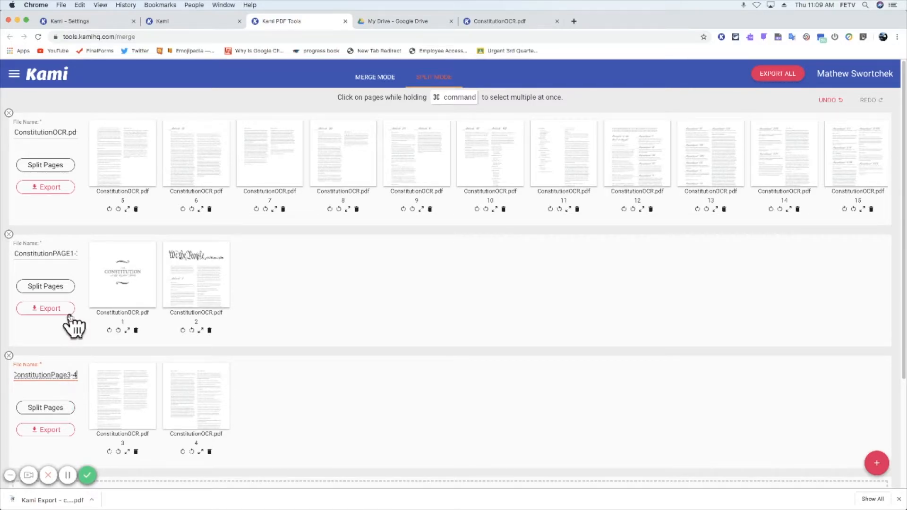
- Export the split file with pages 1 and 2 to Google Drive without choosing a specific folder, and close the export dialog
{"action": "left_click", "coordinate": [63, 306]}
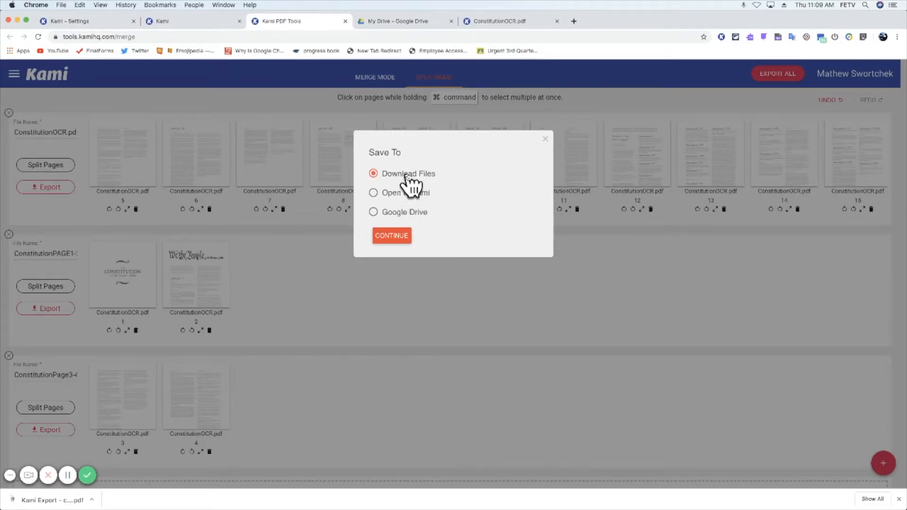
{"action": "left_click", "coordinate": [414, 214]}
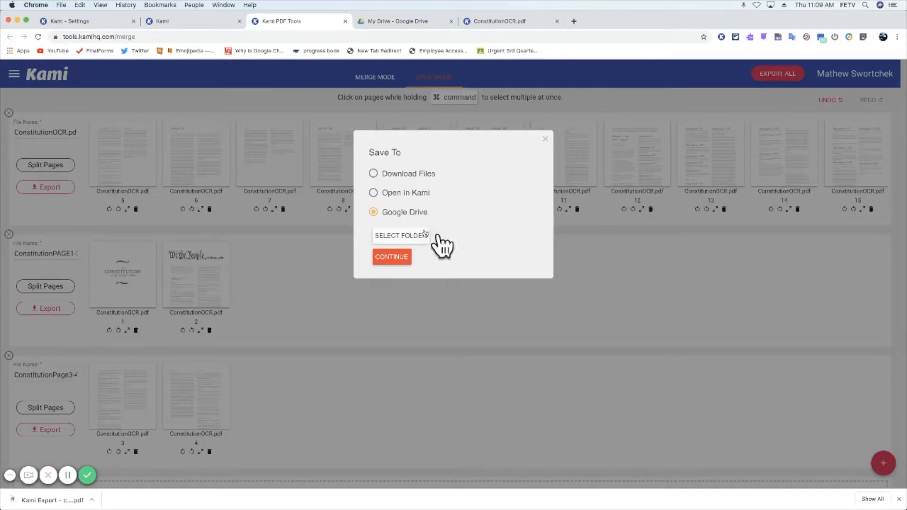
{"action": "left_click", "coordinate": [422, 235]}
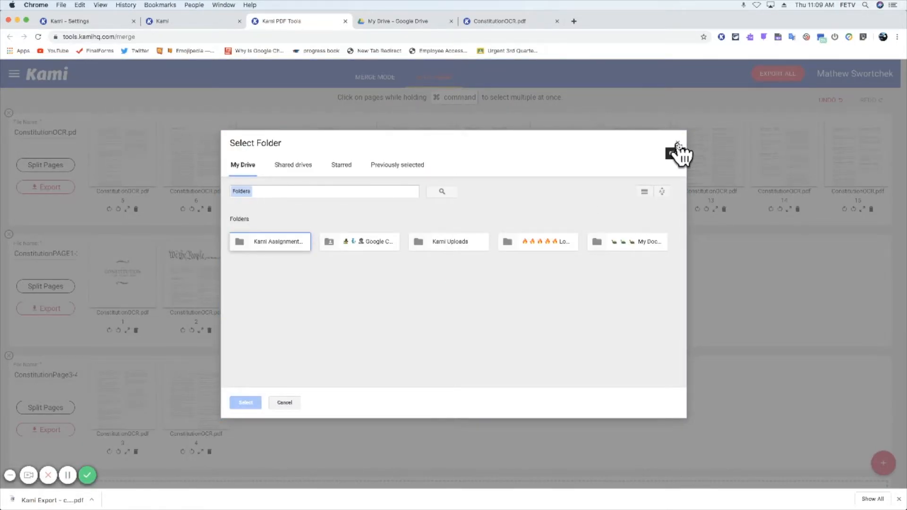
{"action": "left_click", "coordinate": [678, 146]}
{"action": "left_click", "coordinate": [421, 257]}
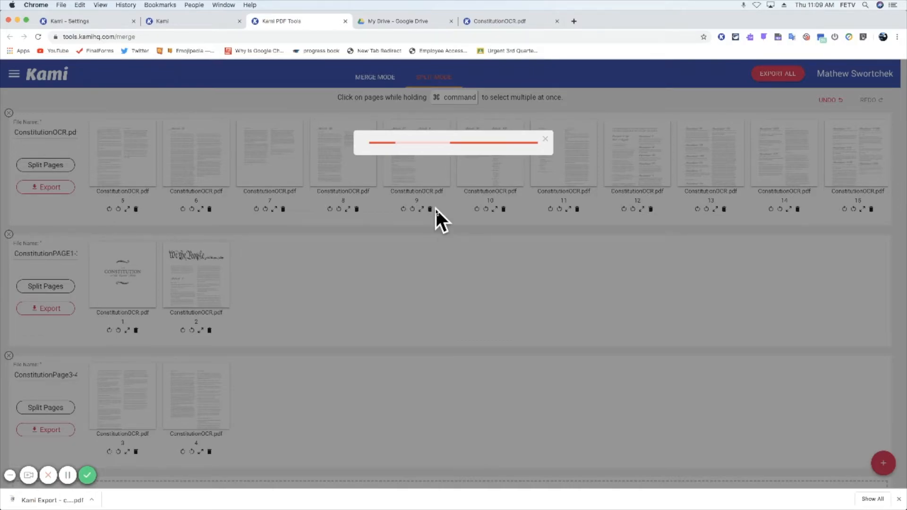
{"action": "left_click", "coordinate": [546, 140]}
- Check My Drive for the exported ConstitutionPAGE1-2OCR(1).pdf, and return to Kami's start page
{"action": "left_click", "coordinate": [424, 20]}
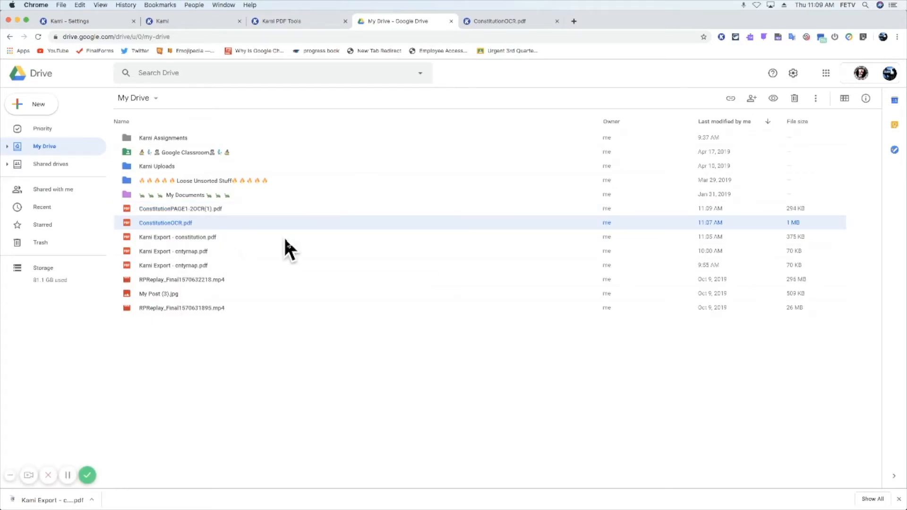
{"action": "left_click", "coordinate": [172, 208]}
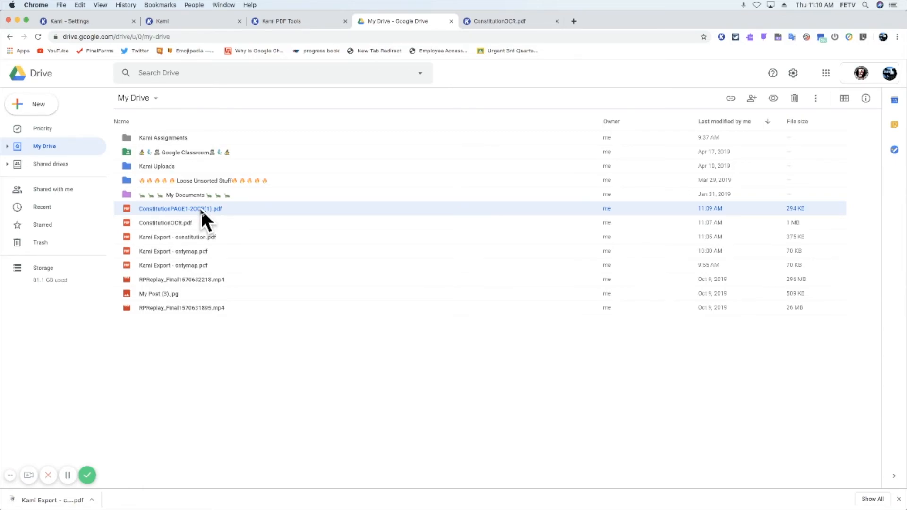
{"action": "left_click", "coordinate": [492, 18]}
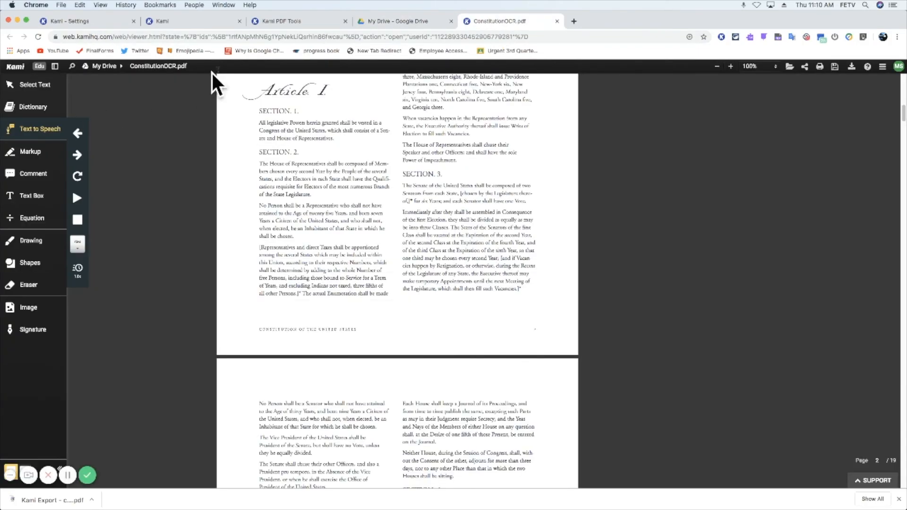
{"action": "left_click", "coordinate": [313, 25]}
{"action": "left_click", "coordinate": [175, 21]}
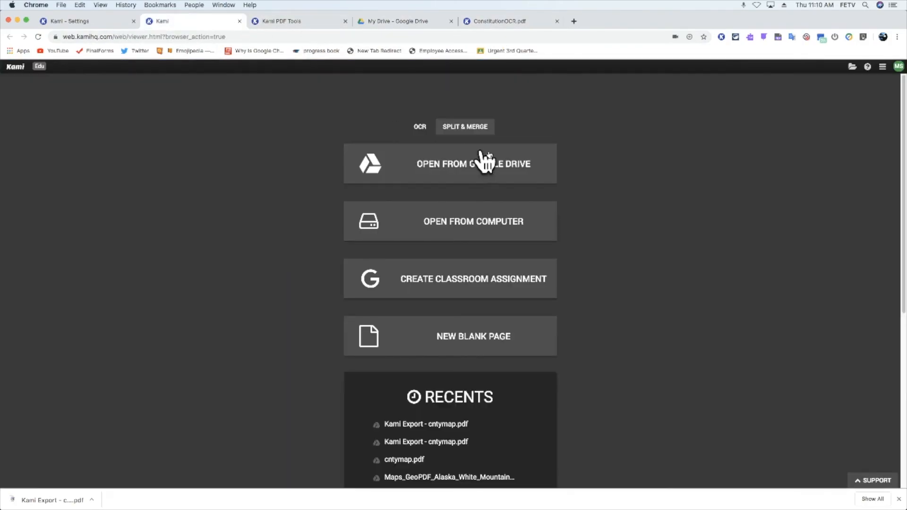